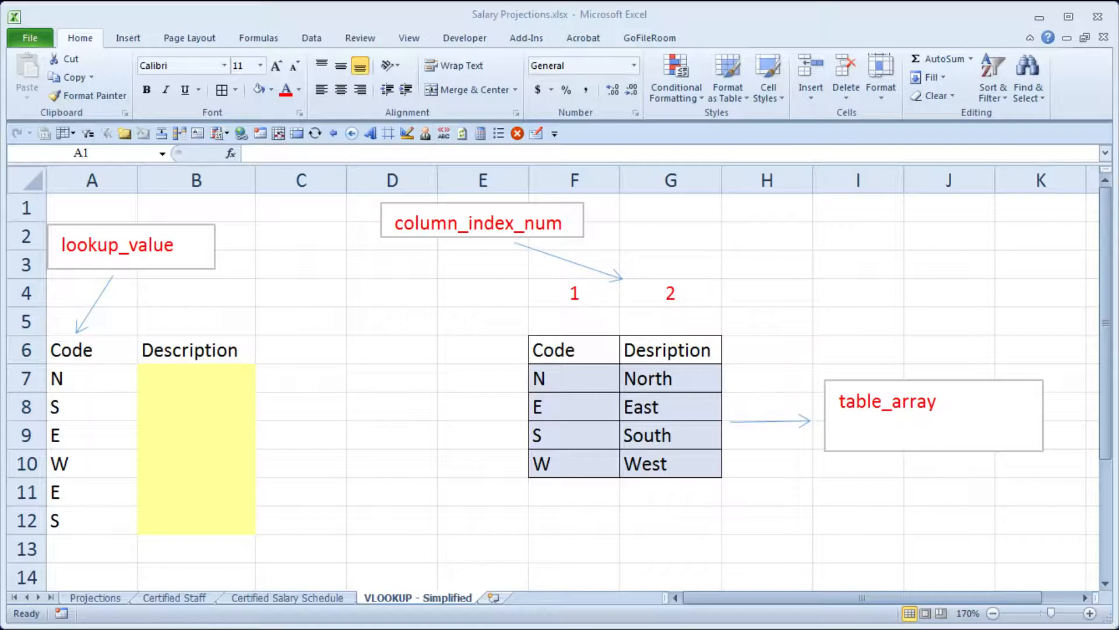
pyautogui.click(187, 376)
pyautogui.moveTo(186, 375); pyautogui.dragTo(200, 518)
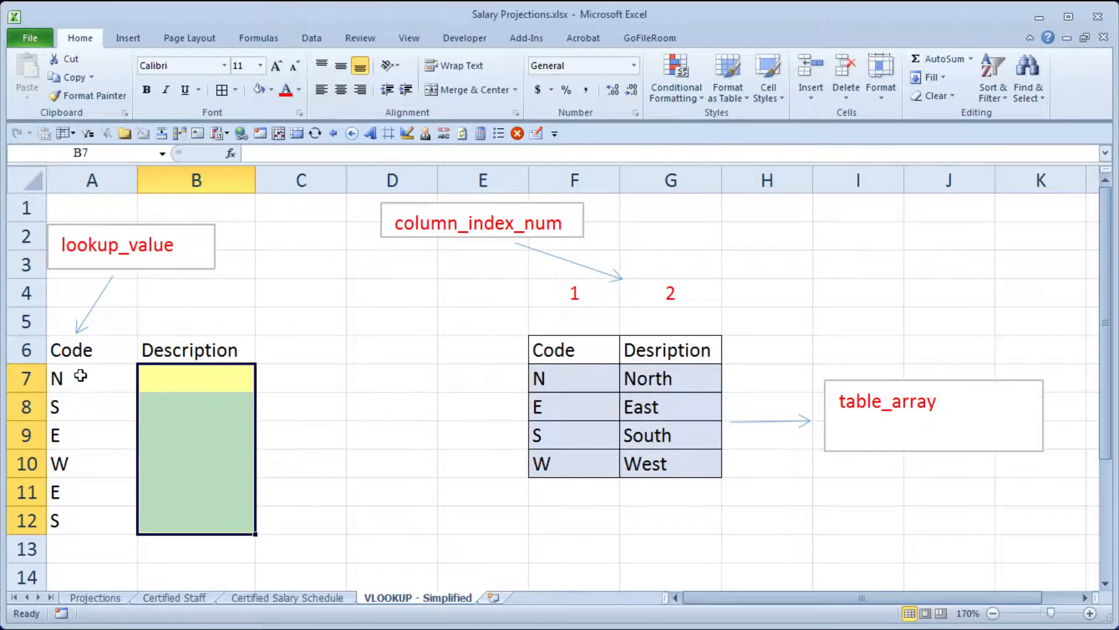
pyautogui.click(190, 371)
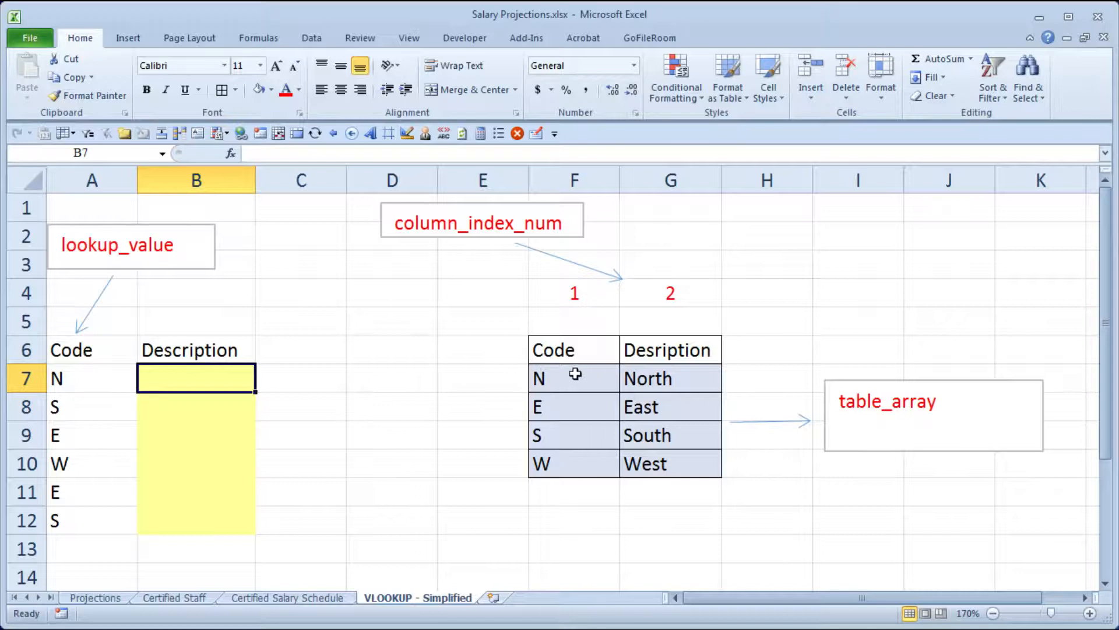
pyautogui.moveTo(552, 378); pyautogui.dragTo(649, 460)
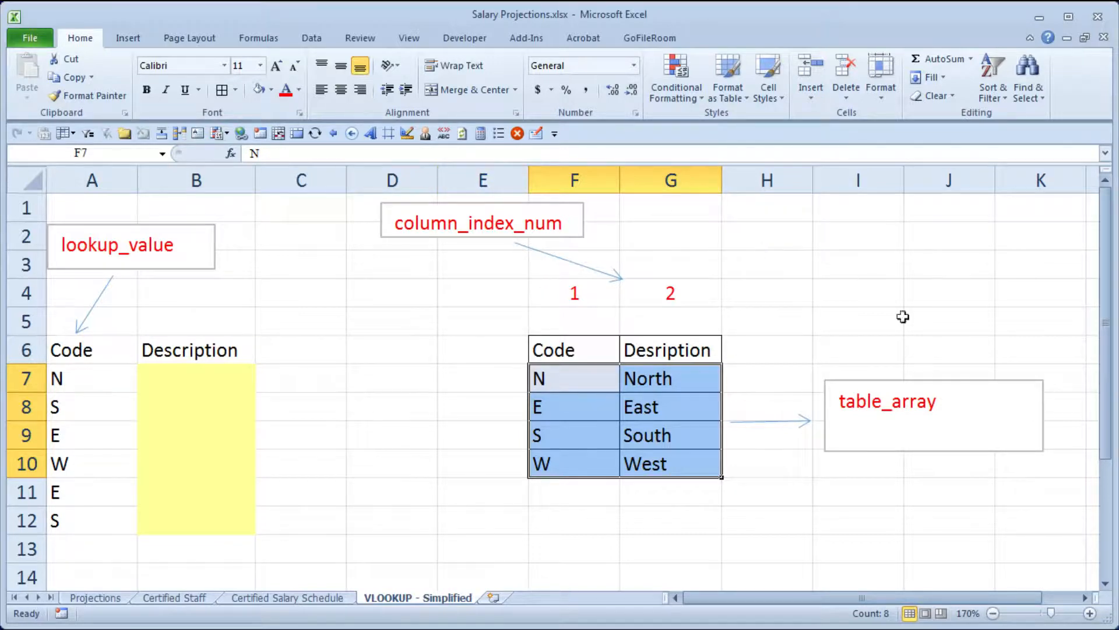
# Step: Start a VLOOKUP formula in B7 with the code in A7 as the lookup value
pyautogui.click(175, 372)
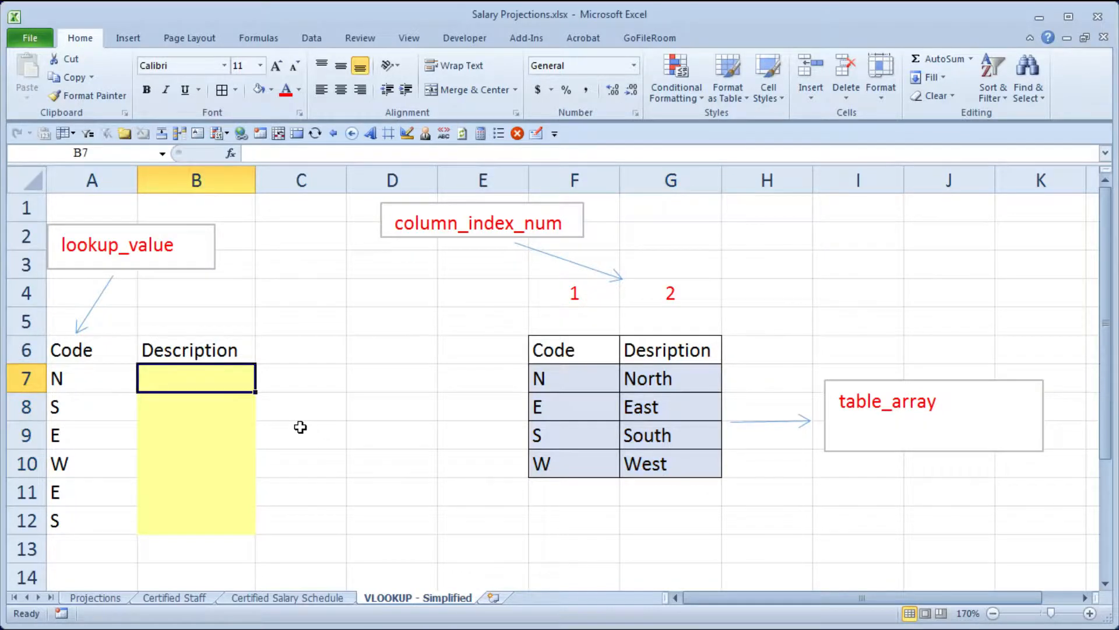
pyautogui.write('=vl')
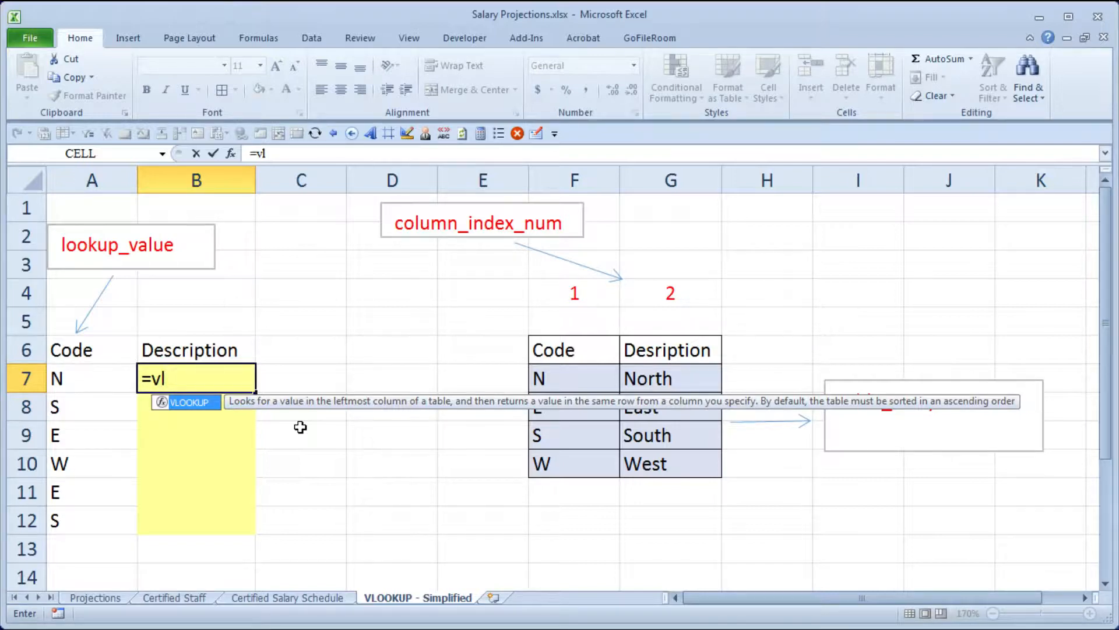
pyautogui.press('Tab')
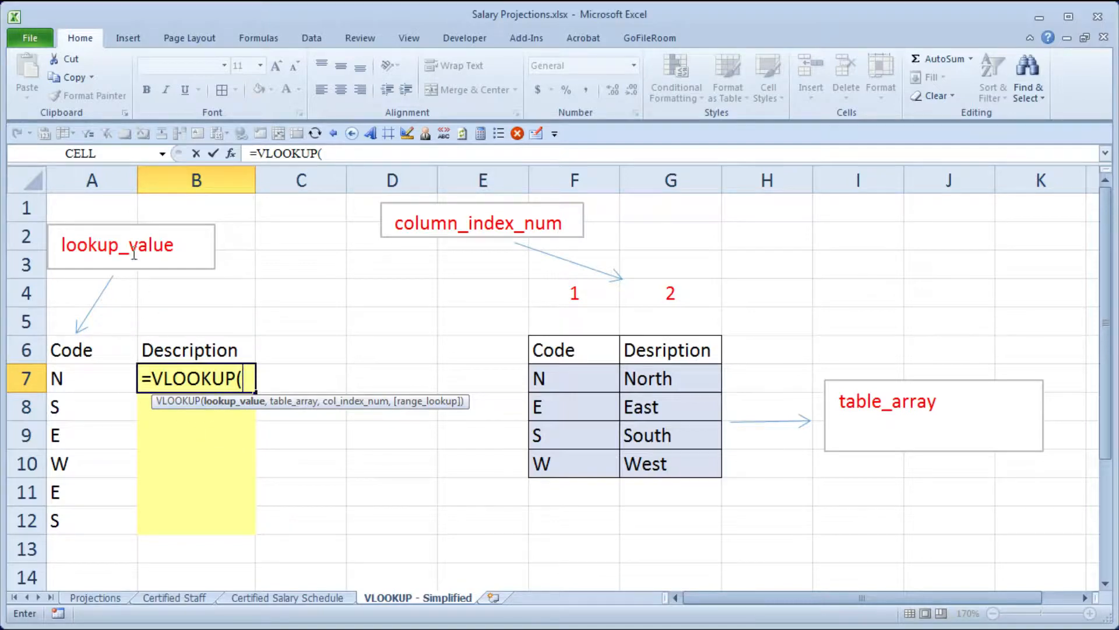
pyautogui.click(73, 380)
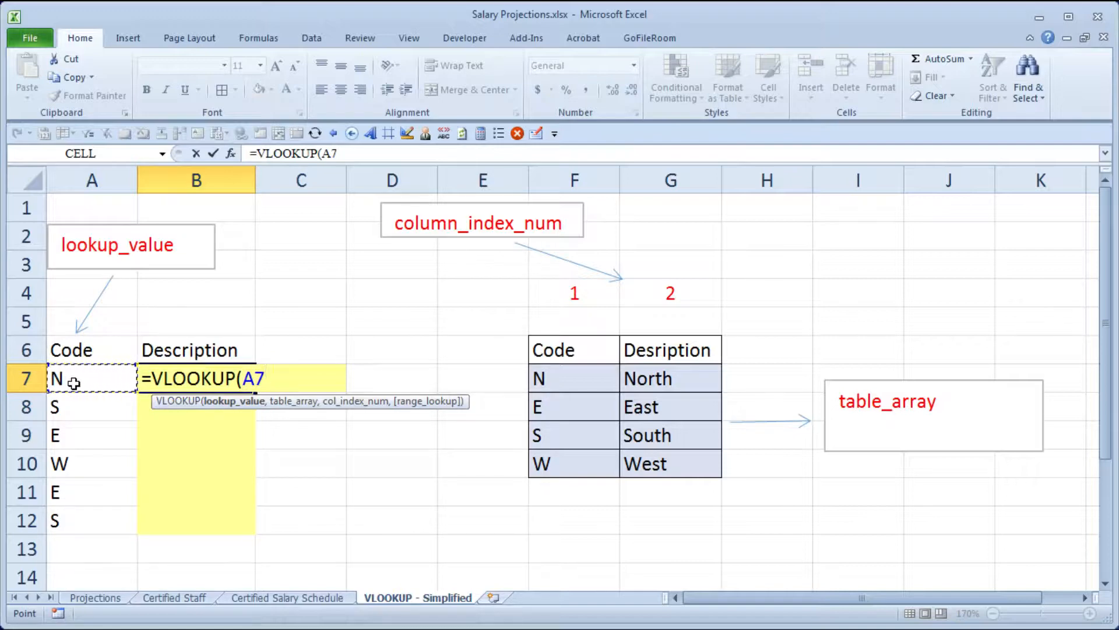
pyautogui.write(',')
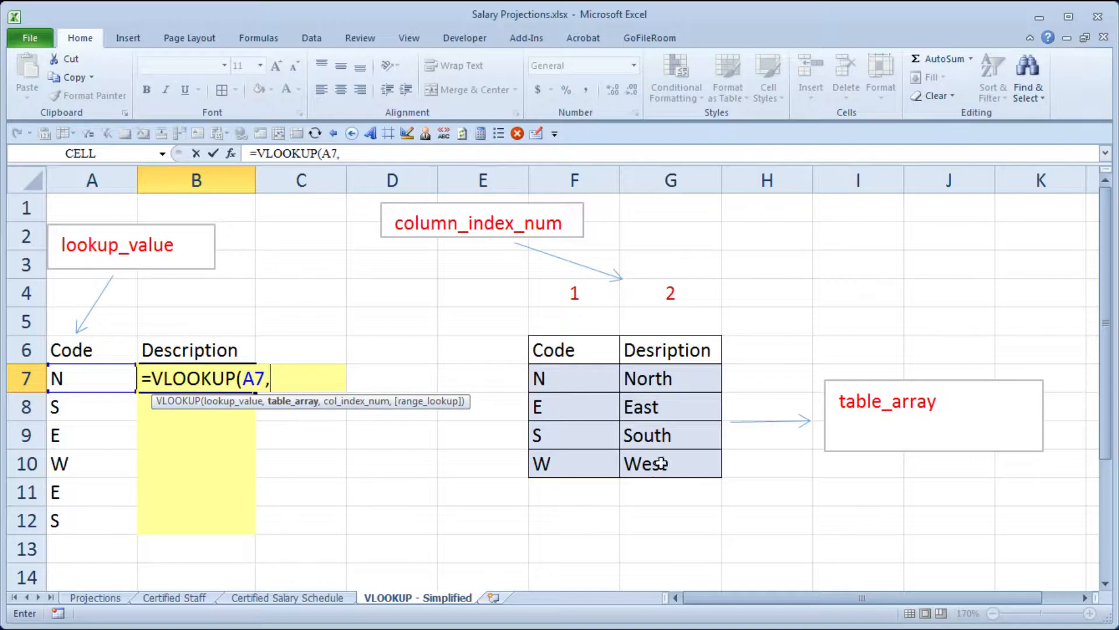
# Step: Set the formula's table array to the code table as the absolute range $F$7:$G$10
pyautogui.click(576, 379)
pyautogui.moveTo(576, 380); pyautogui.dragTo(646, 463)
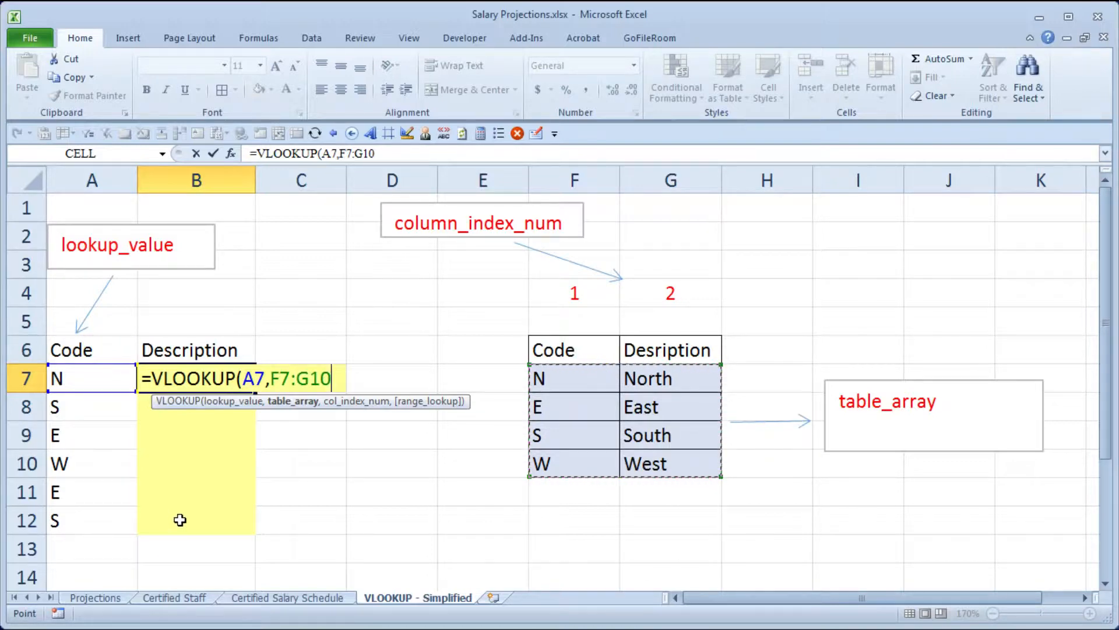
pyautogui.press('F4')
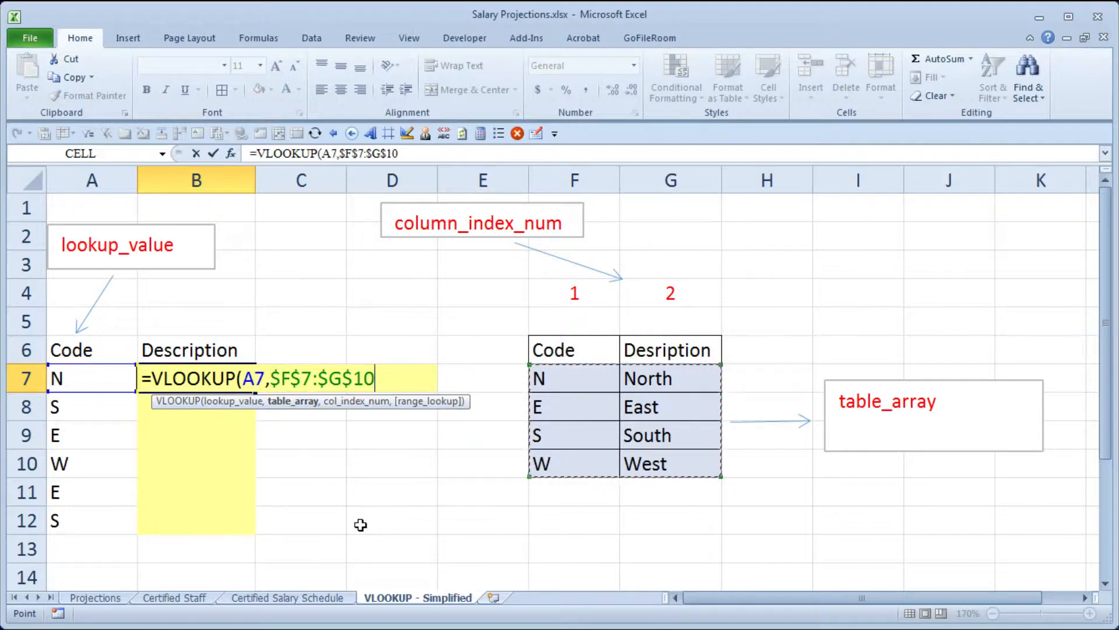
pyautogui.write(',')
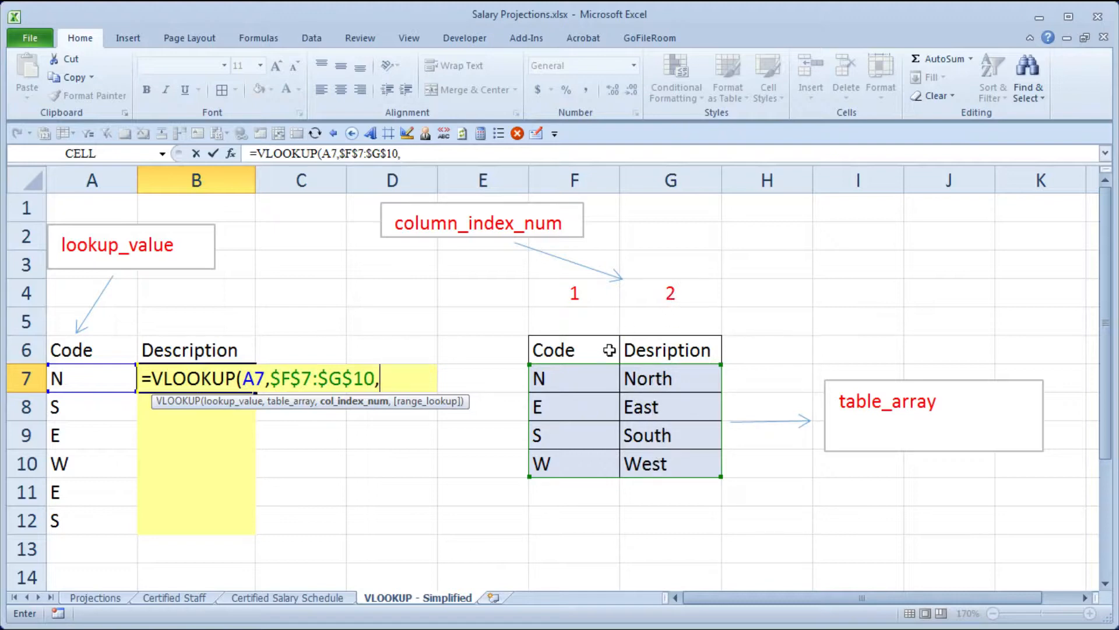
# Step: Complete the B7 formula with column index 2 and exact match (FALSE), and fill it down to B12
pyautogui.write('2,')
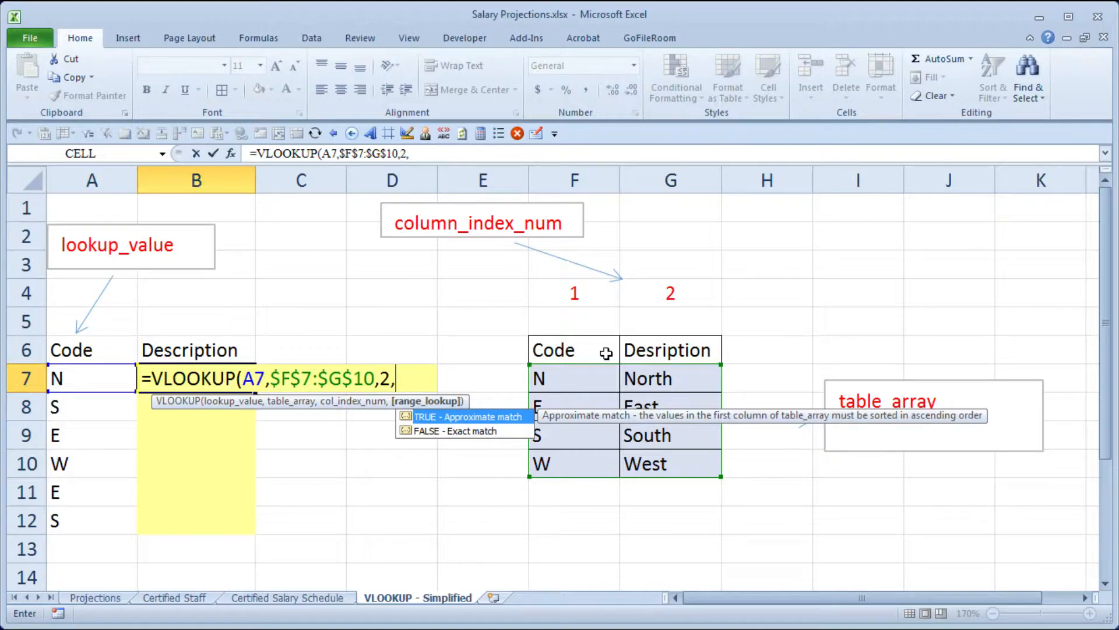
pyautogui.press('Down')
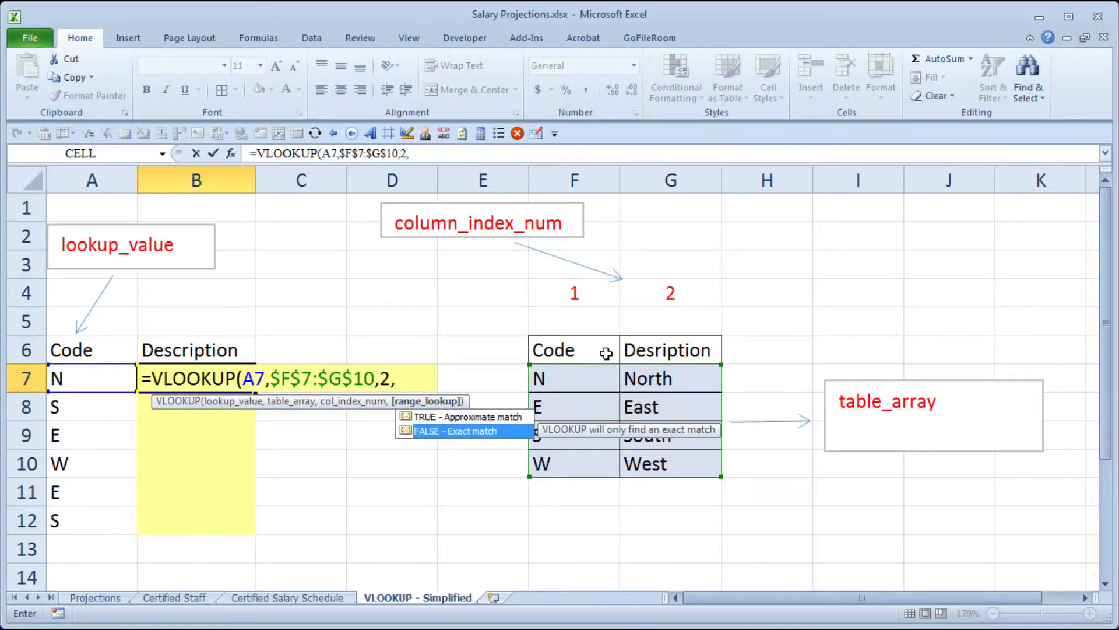
pyautogui.press('Tab')
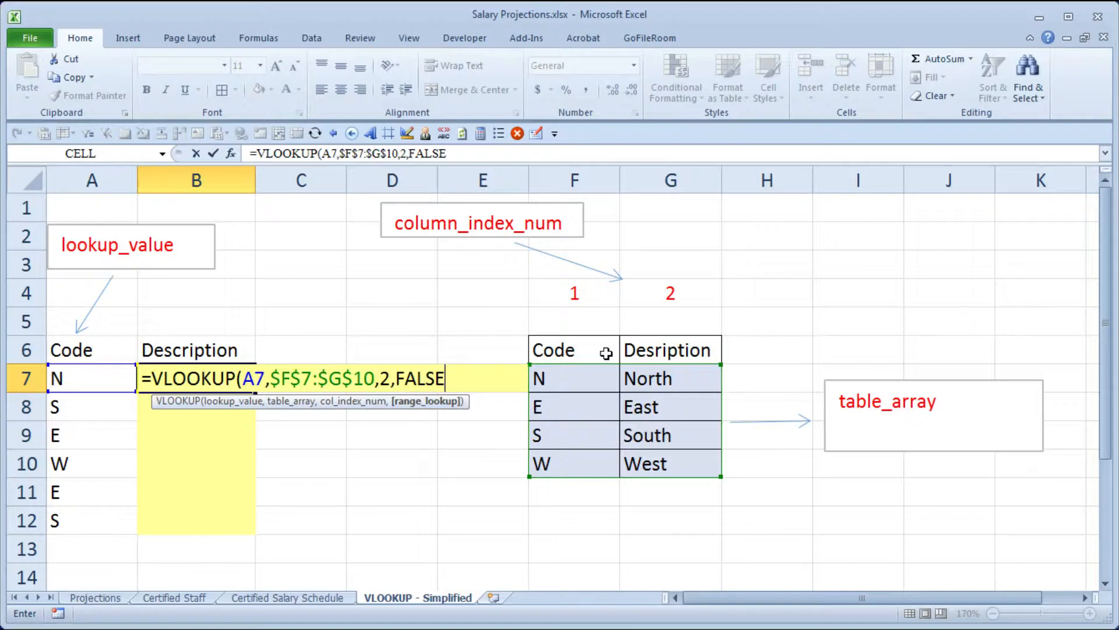
pyautogui.write(')')
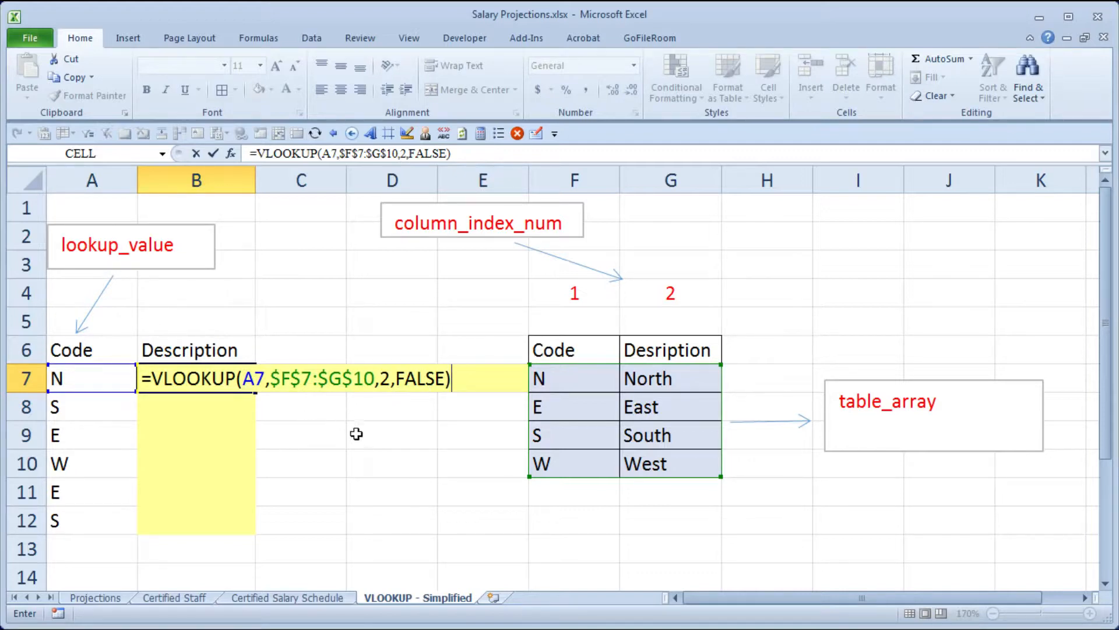
pyautogui.hotkey('ctrl', 'Return')
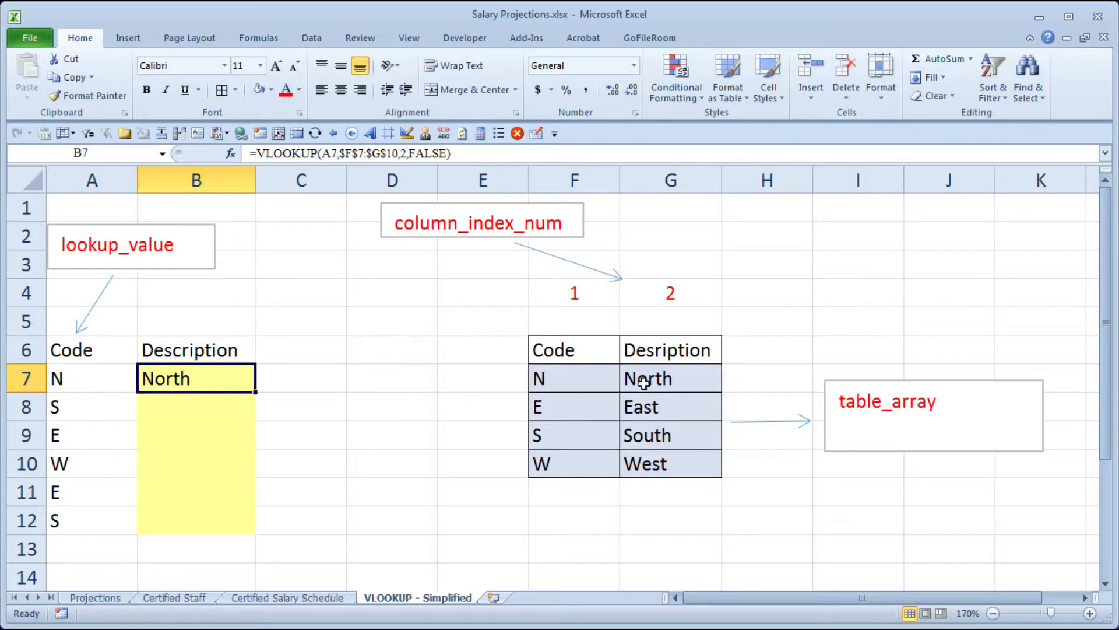
pyautogui.doubleClick(256, 395)
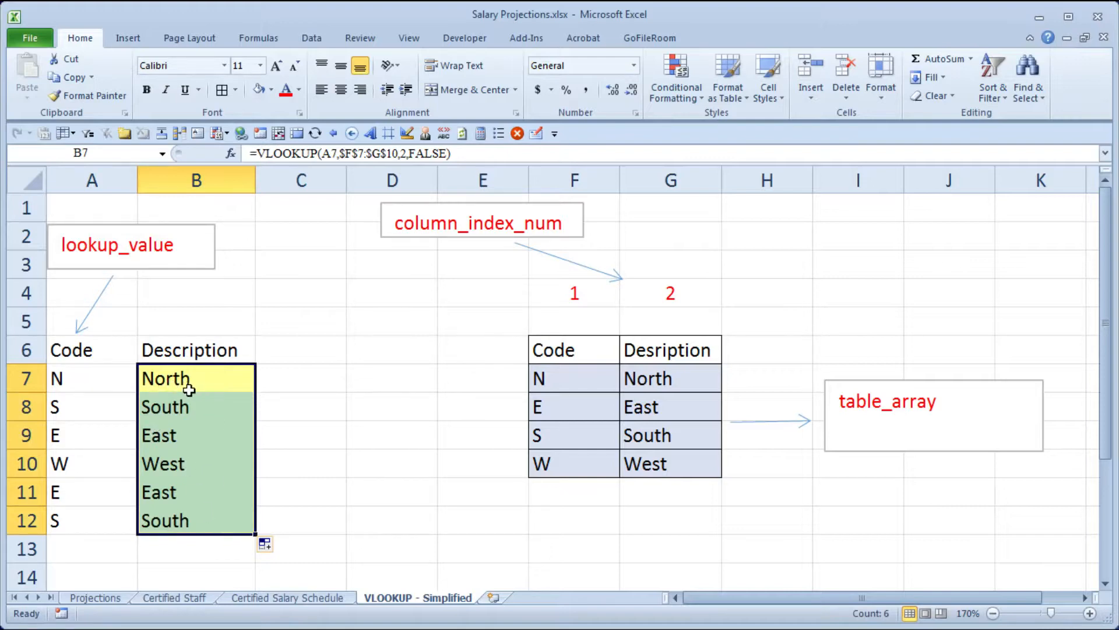
# Step: Change the code in A8 to W and check the matching description formula in B8
pyautogui.click(87, 386)
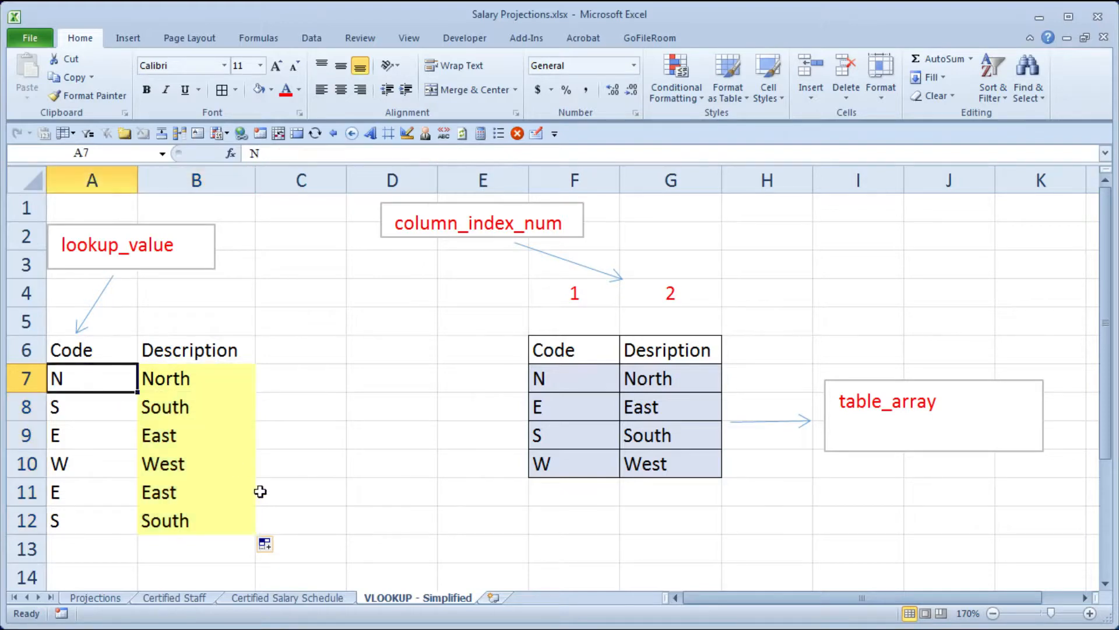
pyautogui.click(90, 410)
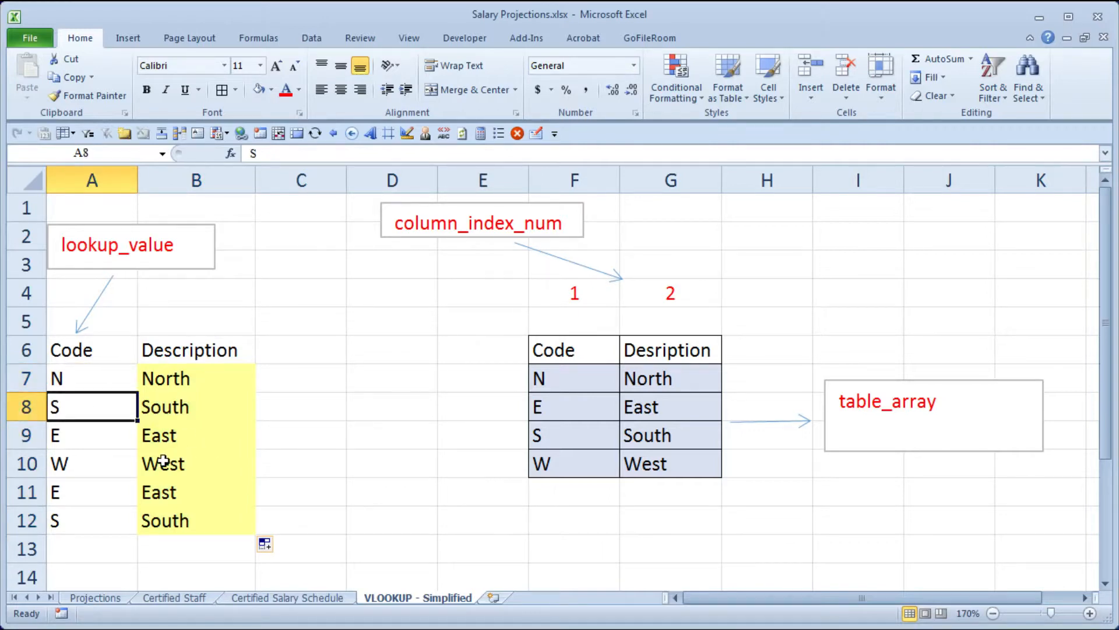
pyautogui.write('W')
pyautogui.hotkey('ctrl', 'Return')
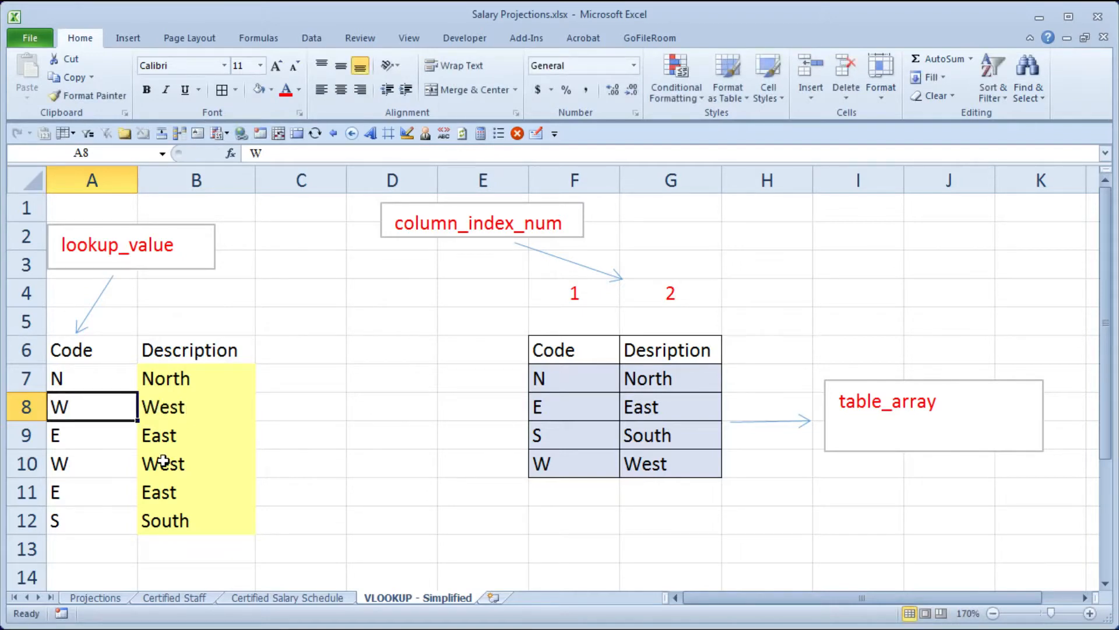
pyautogui.press('Right')
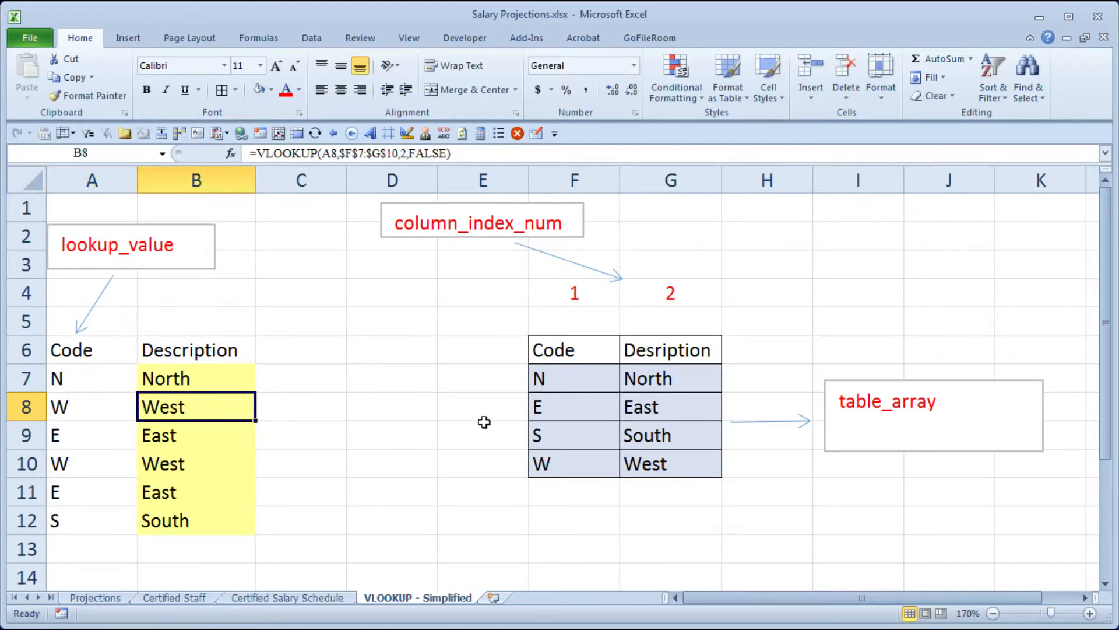
# Step: Append @ to the West description in G10 of the lookup table, and undo that edit
pyautogui.click(664, 462)
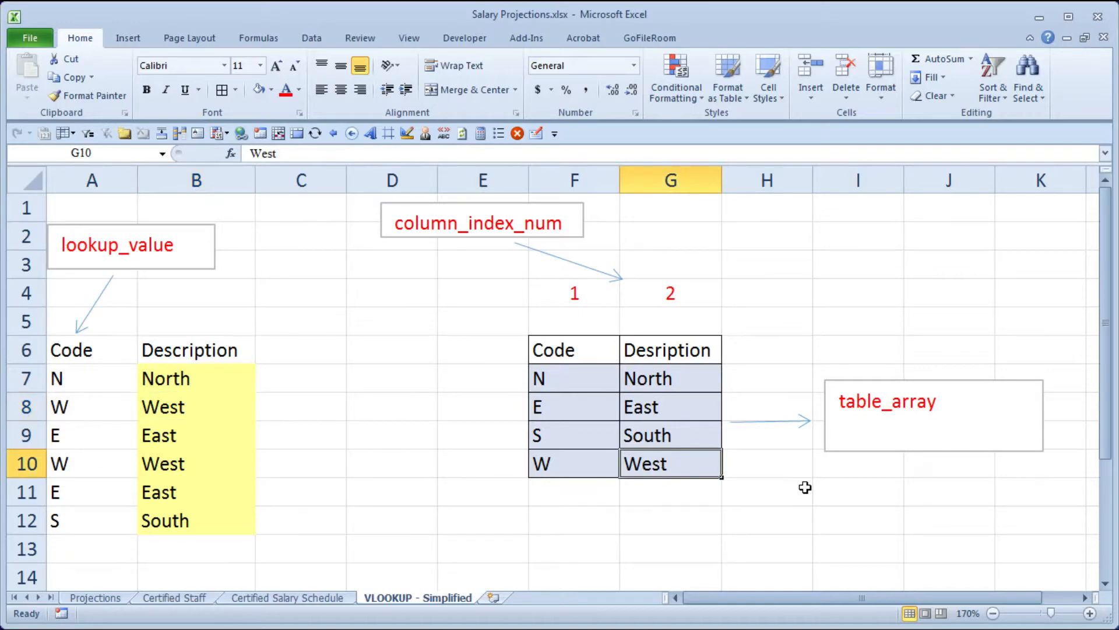
pyautogui.press('F2')
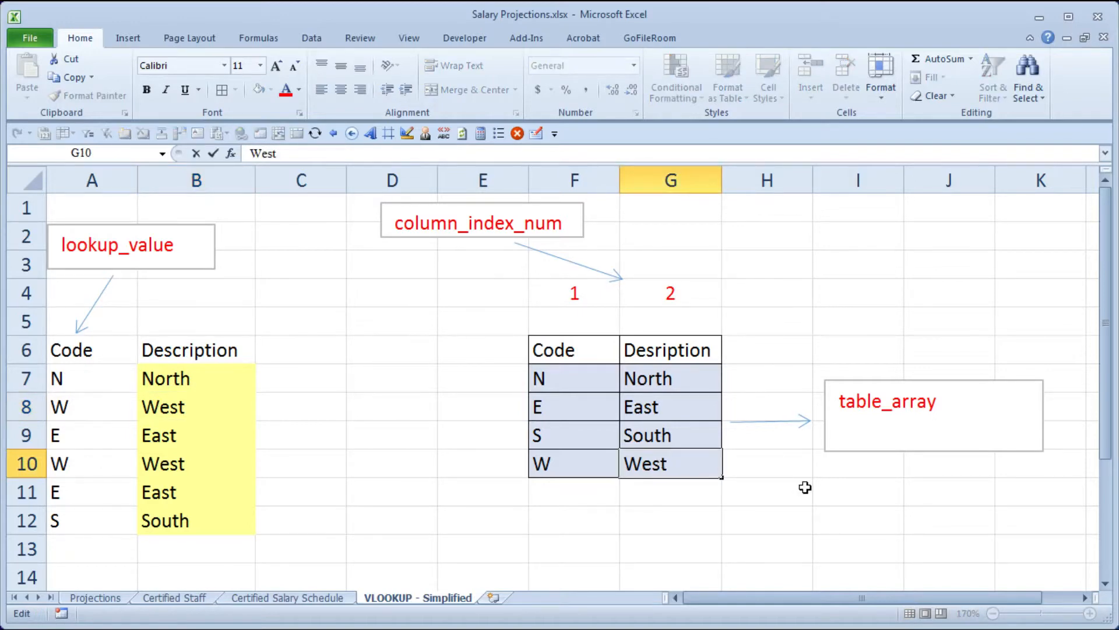
pyautogui.write('@')
pyautogui.hotkey('ctrl', 'Return')
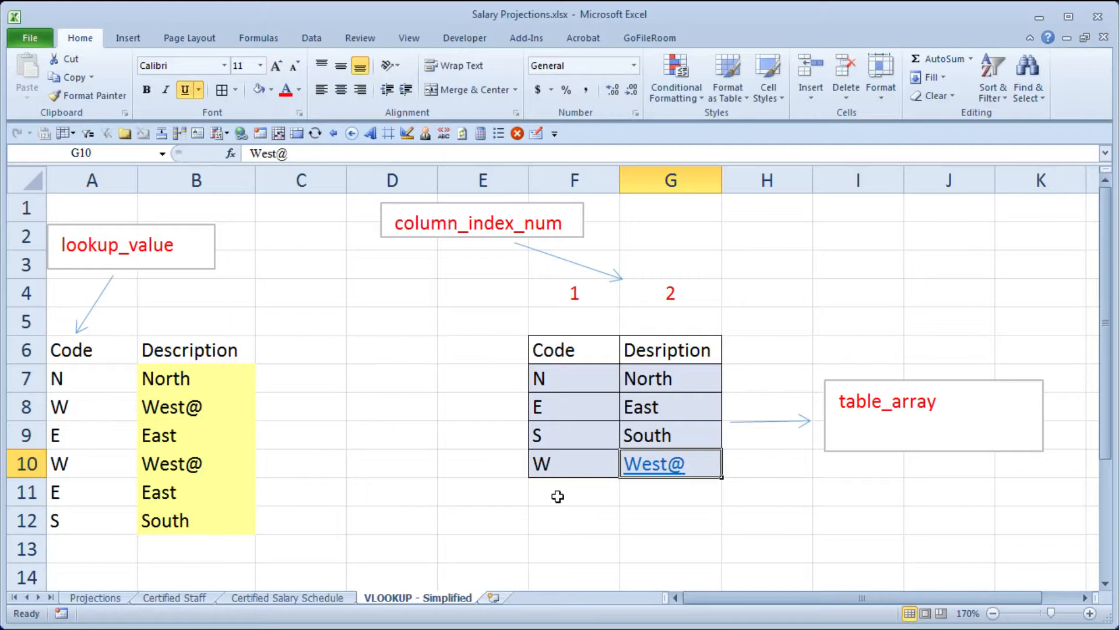
pyautogui.hotkey('ctrl', 'z')
pyautogui.hotkey('ctrl', 'z')
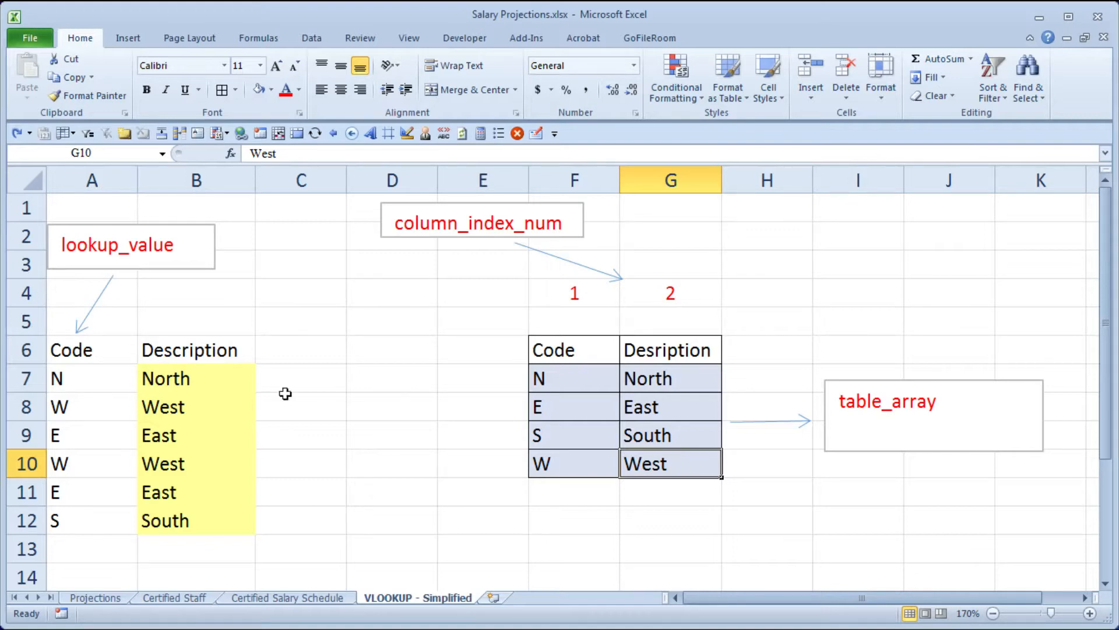
# Step: Compare the codes in A7:A12 with the table codes in F7:F10, and change the code in A9 to X
pyautogui.click(86, 436)
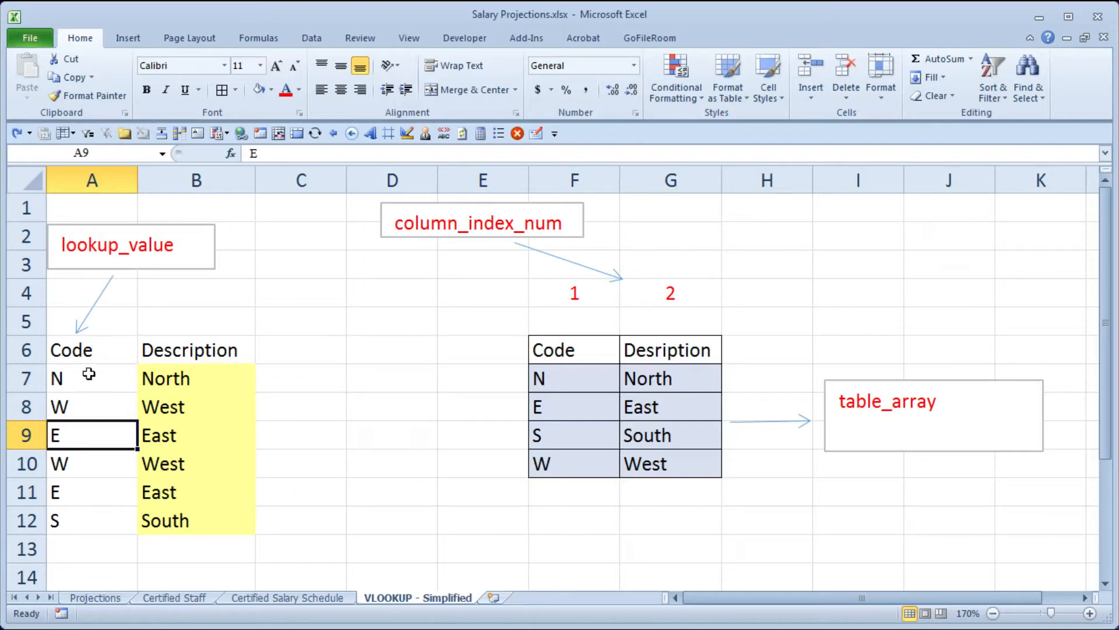
pyautogui.moveTo(88, 373); pyautogui.dragTo(86, 518)
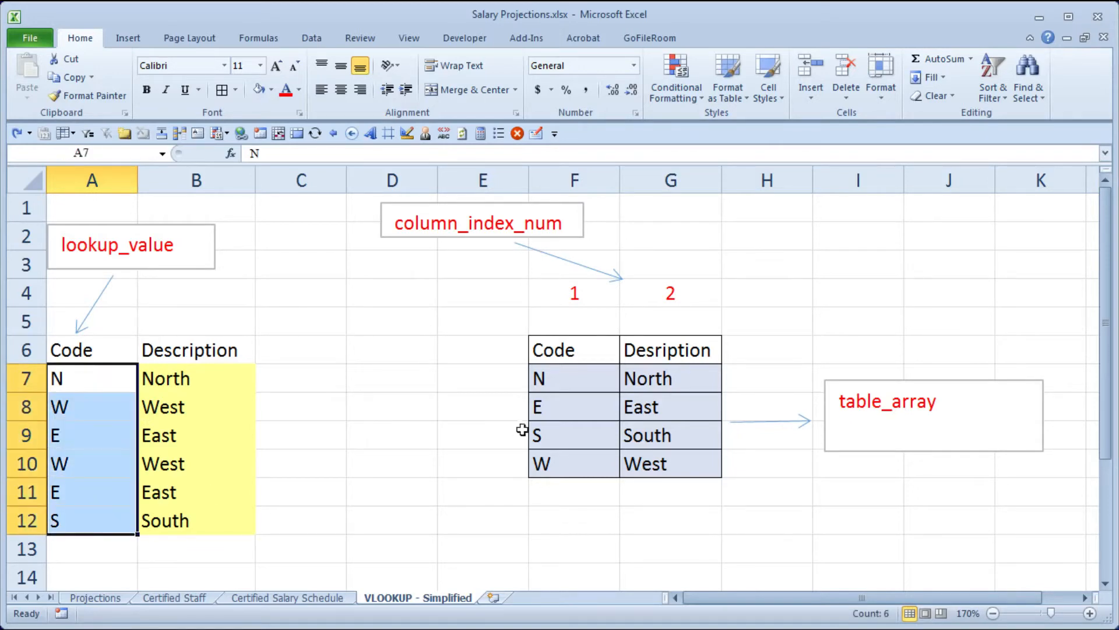
pyautogui.click(570, 373)
pyautogui.moveTo(570, 373); pyautogui.dragTo(570, 461)
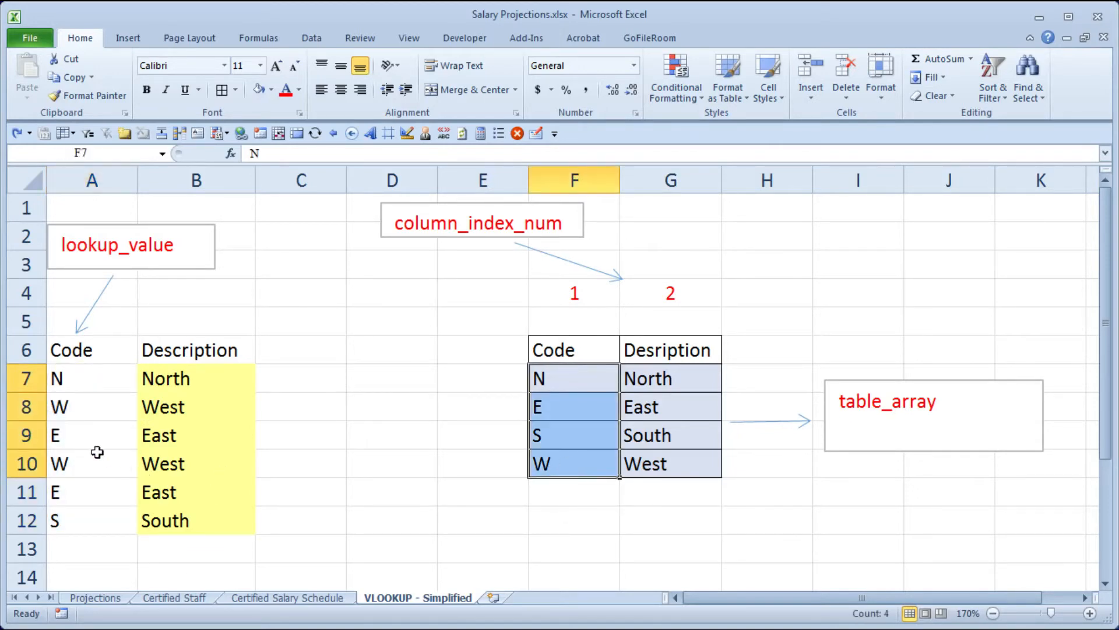
pyautogui.click(92, 438)
pyautogui.write('X')
pyautogui.press('Return')
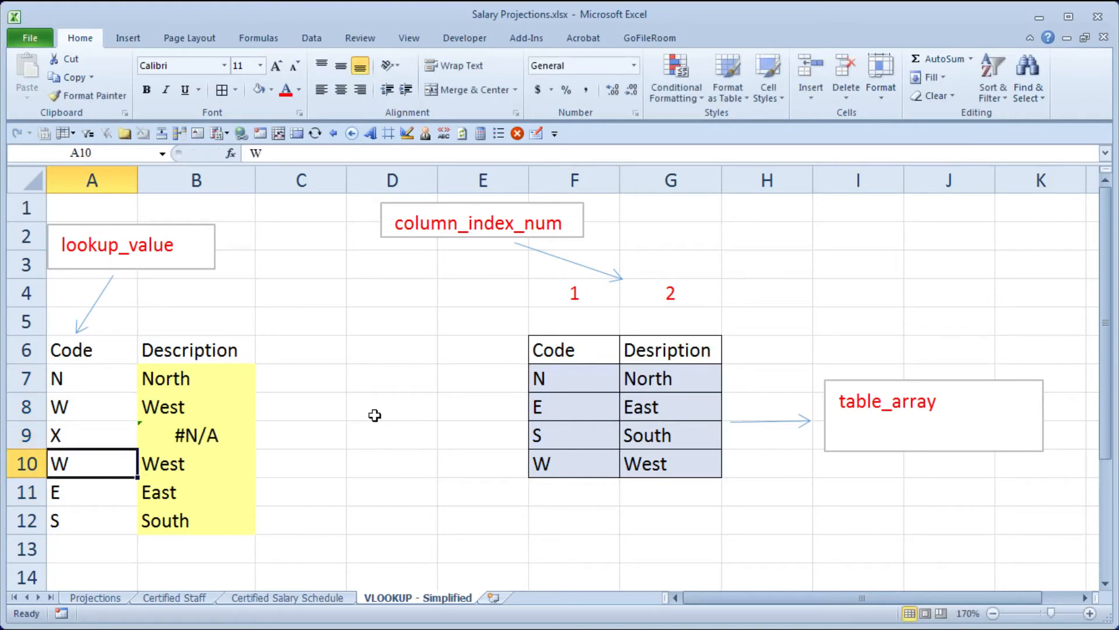
# Step: Examine the lookup result in B9 against its code in A9 and the lookup table F7:G10
pyautogui.press('Up')
pyautogui.press('Right')
pyautogui.click(85, 435)
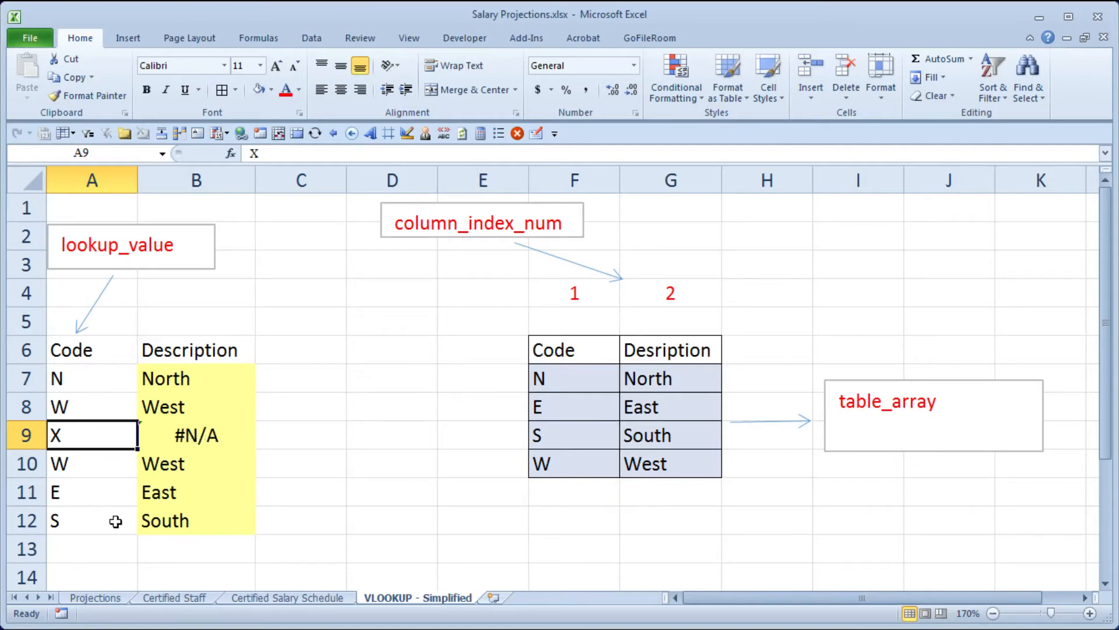
pyautogui.click(196, 438)
pyautogui.click(55, 439)
pyautogui.moveTo(580, 380); pyautogui.dragTo(662, 463)
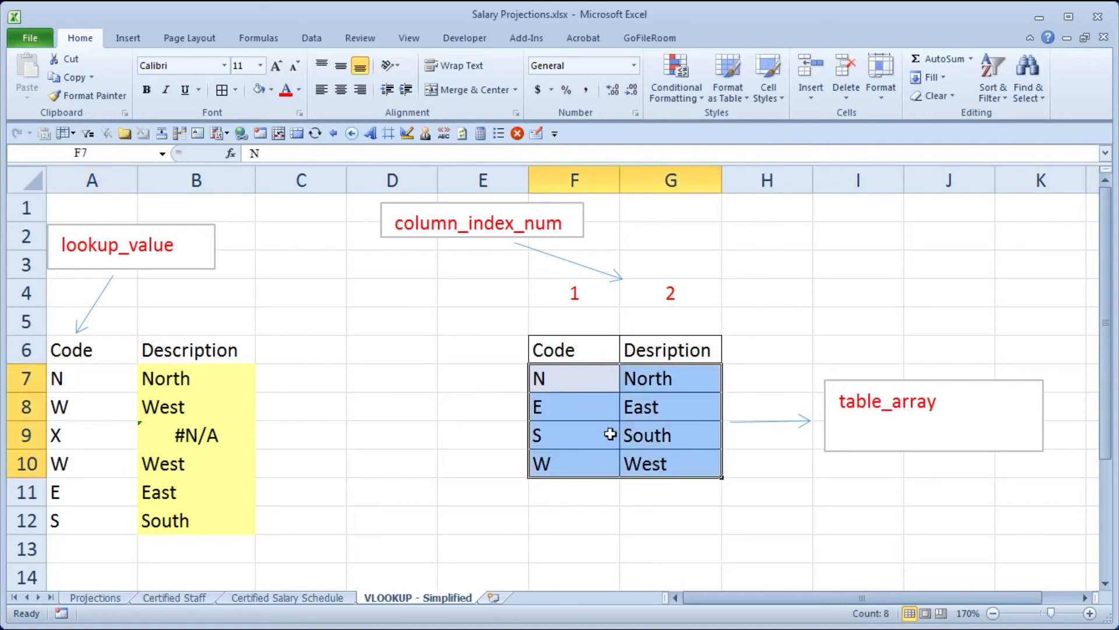
pyautogui.click(98, 437)
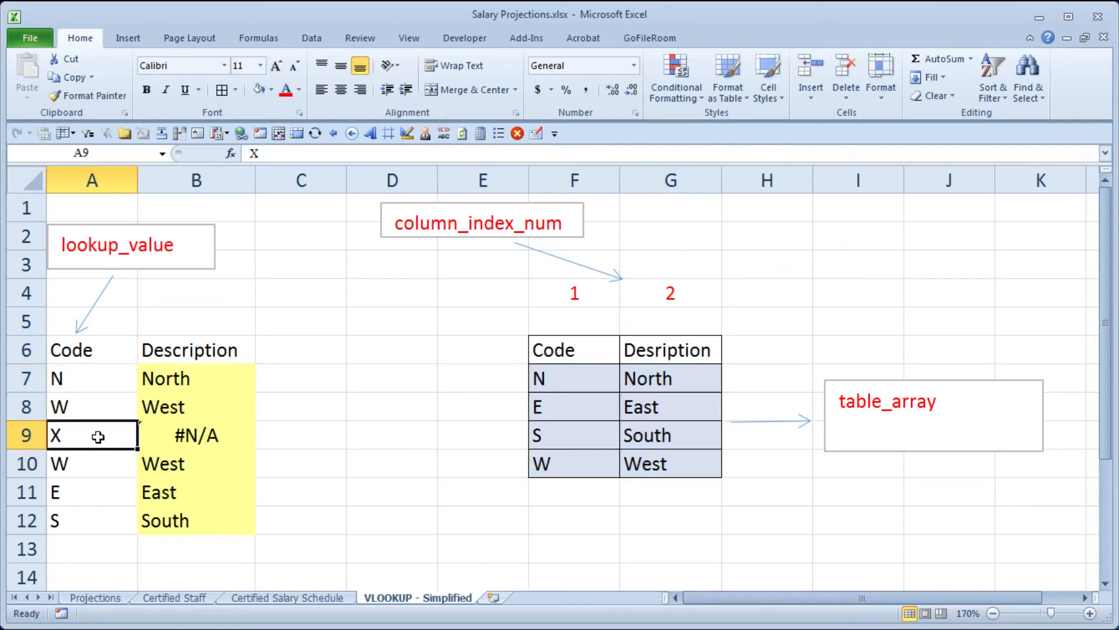